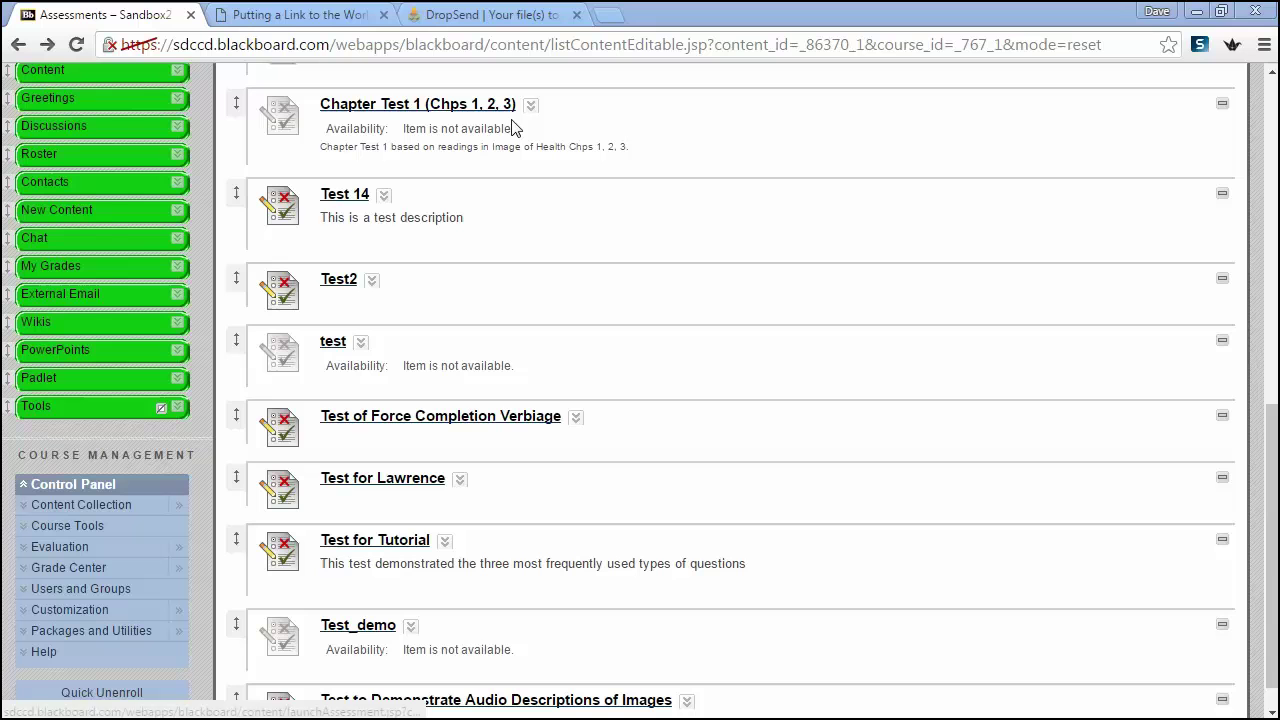
# Step: Open Edit the Test Options for Chapter Test 1 (Chps 1, 2, 3) from its action menu
pyautogui.click(530, 104)
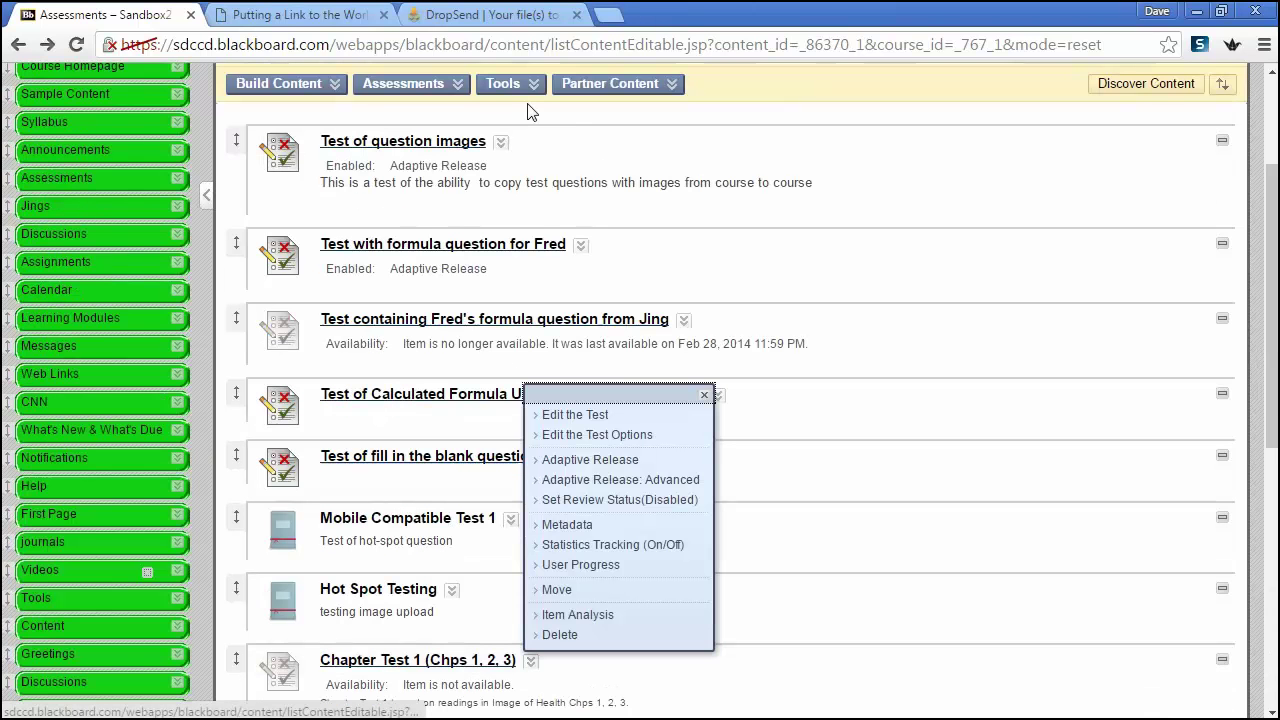
pyautogui.click(607, 438)
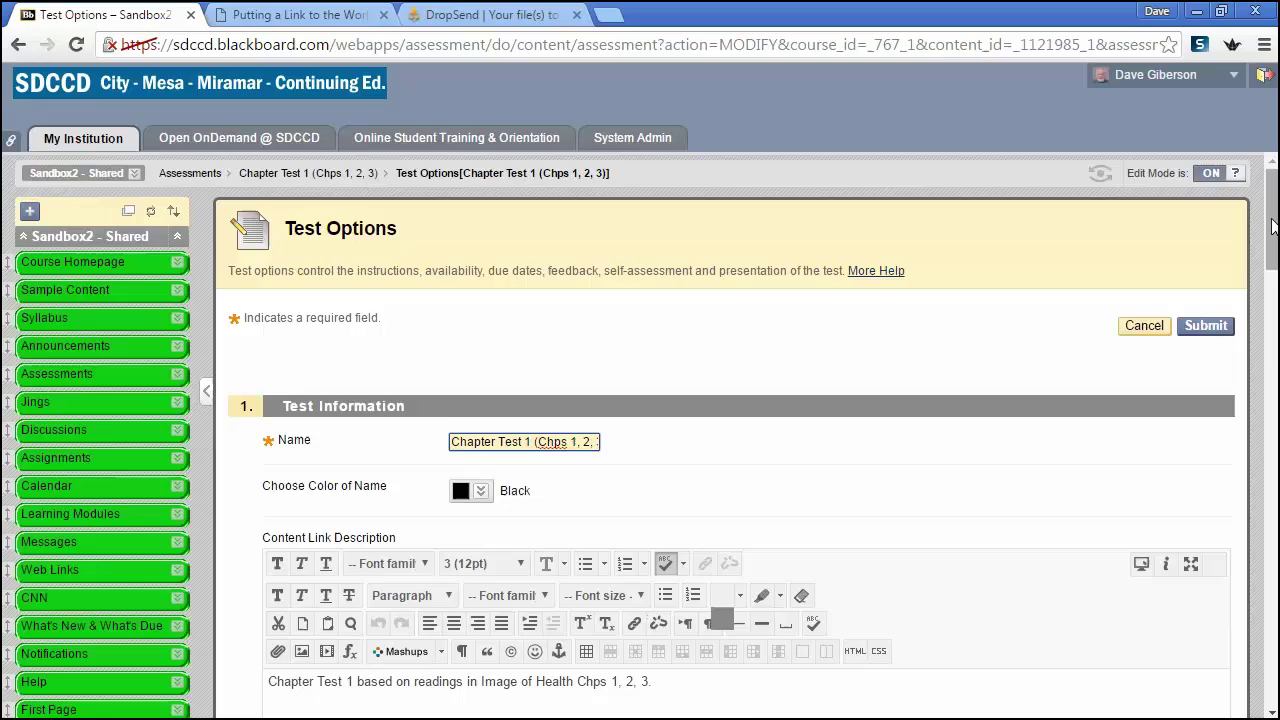
# Step: Scroll the Test Options page down to section 6, Show Test Results and Feedback to Students
pyautogui.moveTo(1272, 226); pyautogui.dragTo(1268, 449)
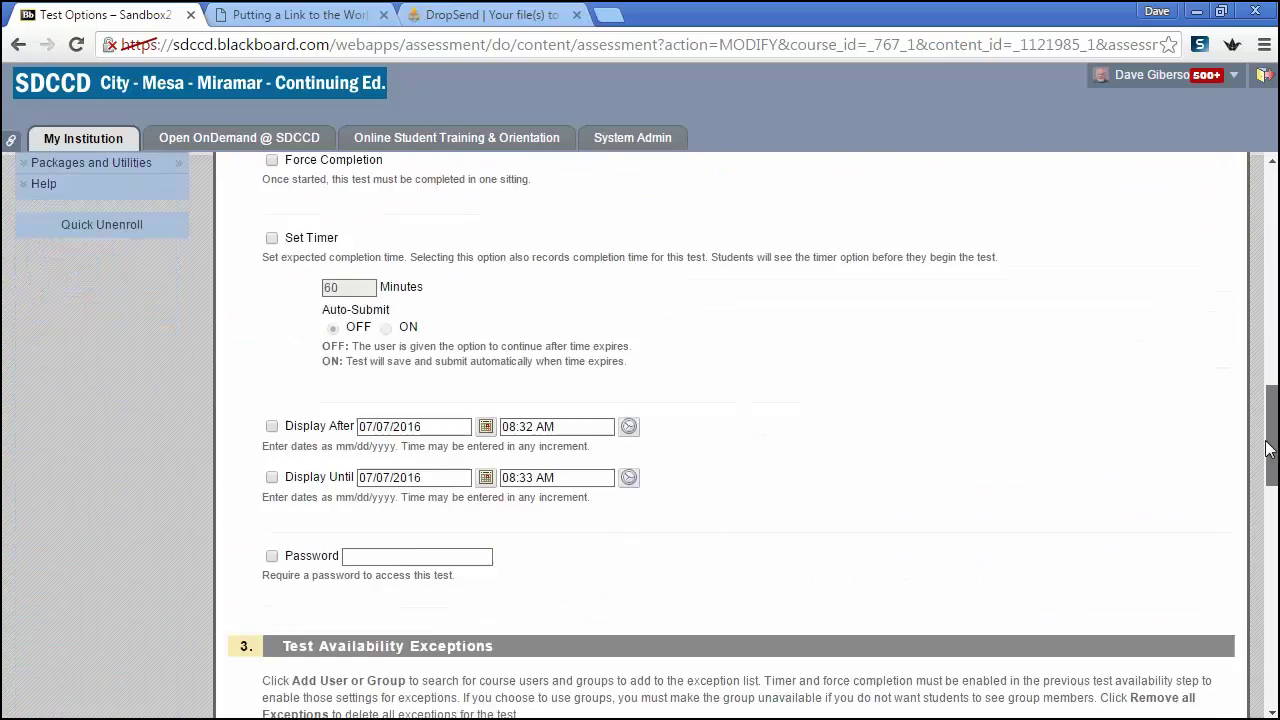
pyautogui.moveTo(1268, 449); pyautogui.dragTo(1268, 654)
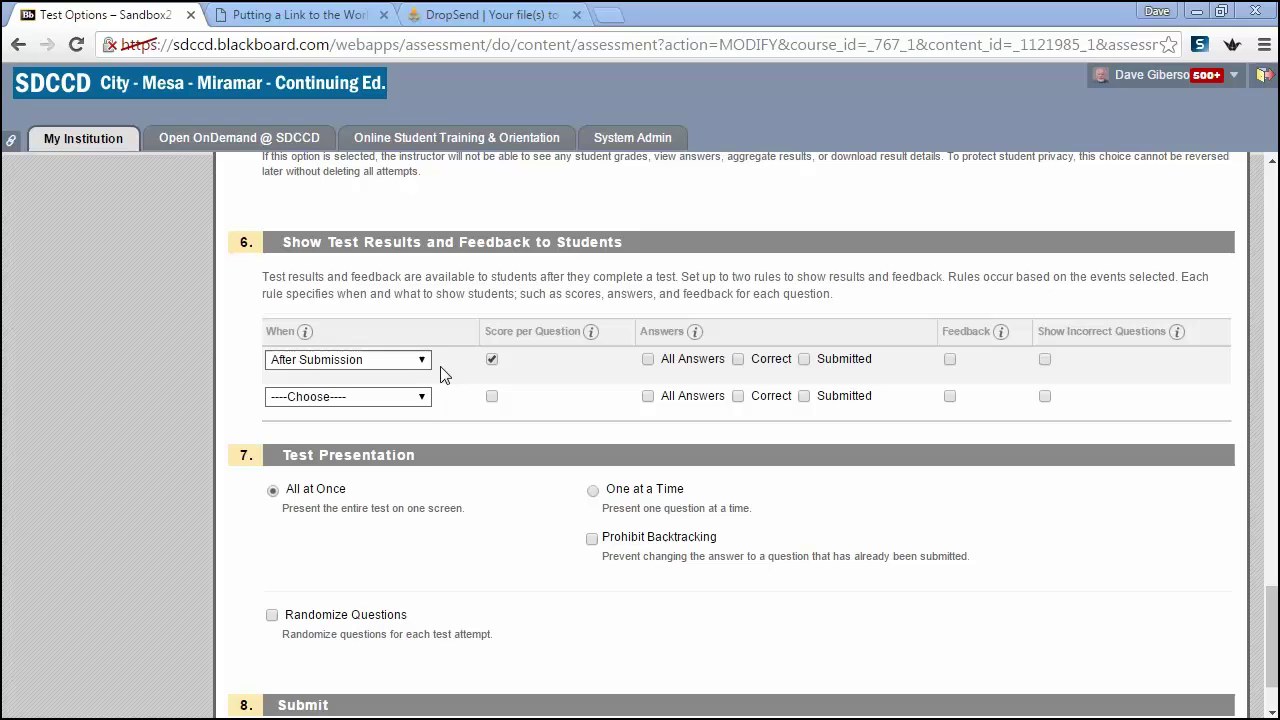
pyautogui.click(422, 362)
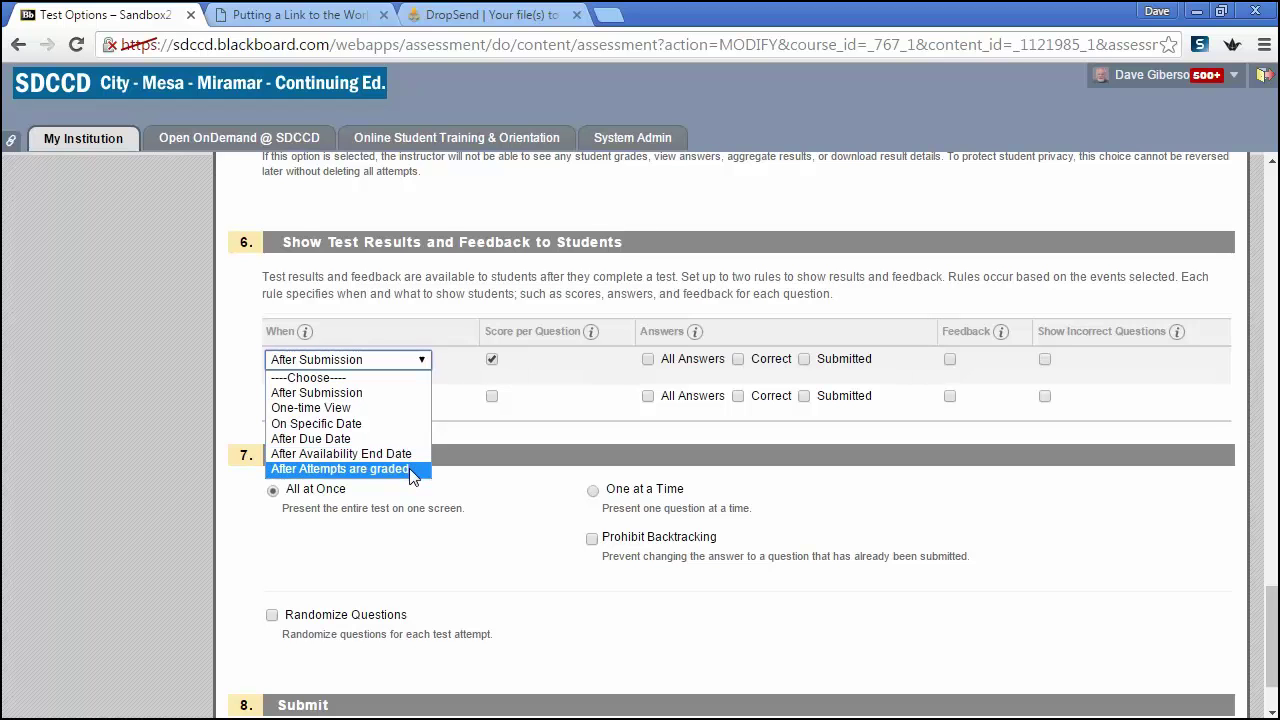
pyautogui.click(456, 430)
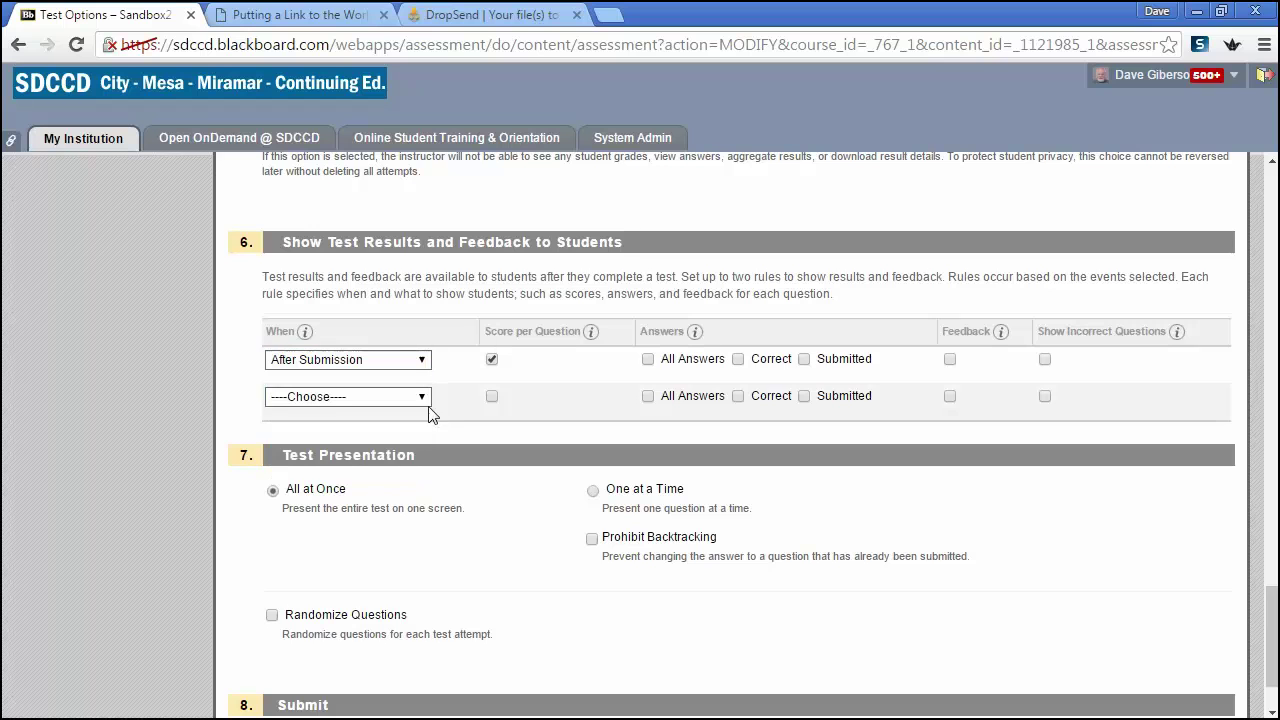
pyautogui.click(423, 400)
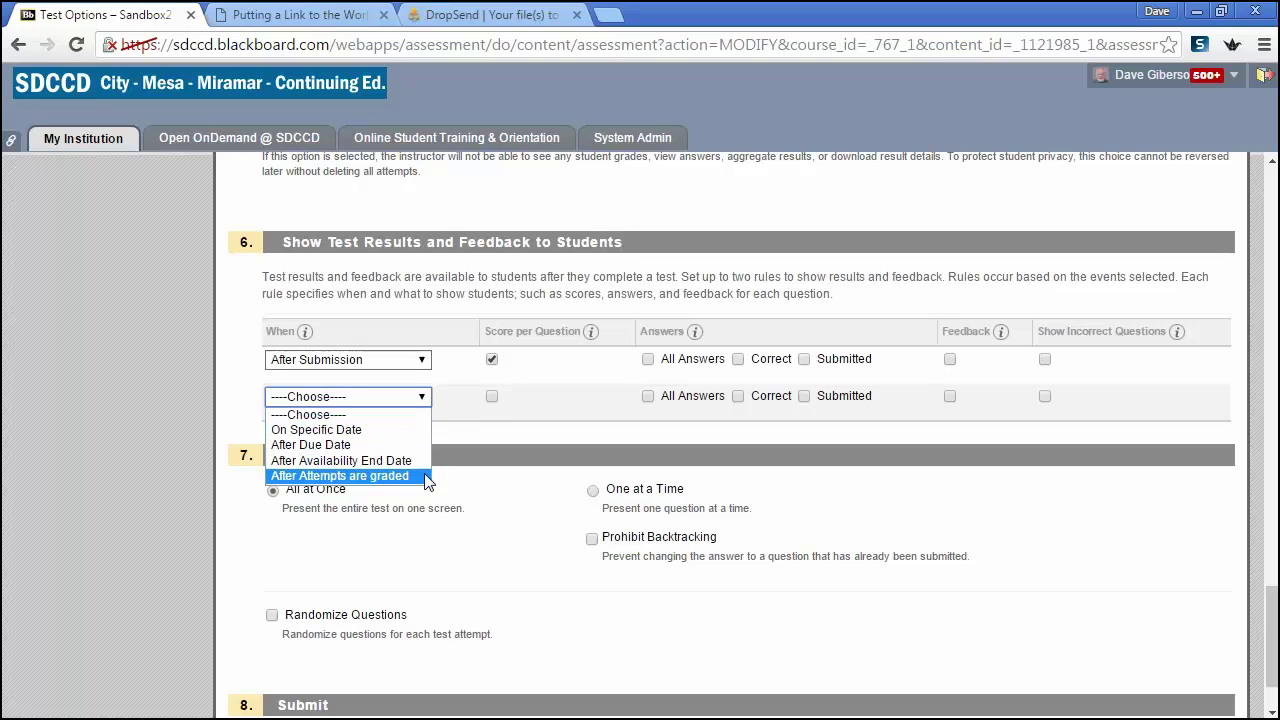
pyautogui.click(461, 432)
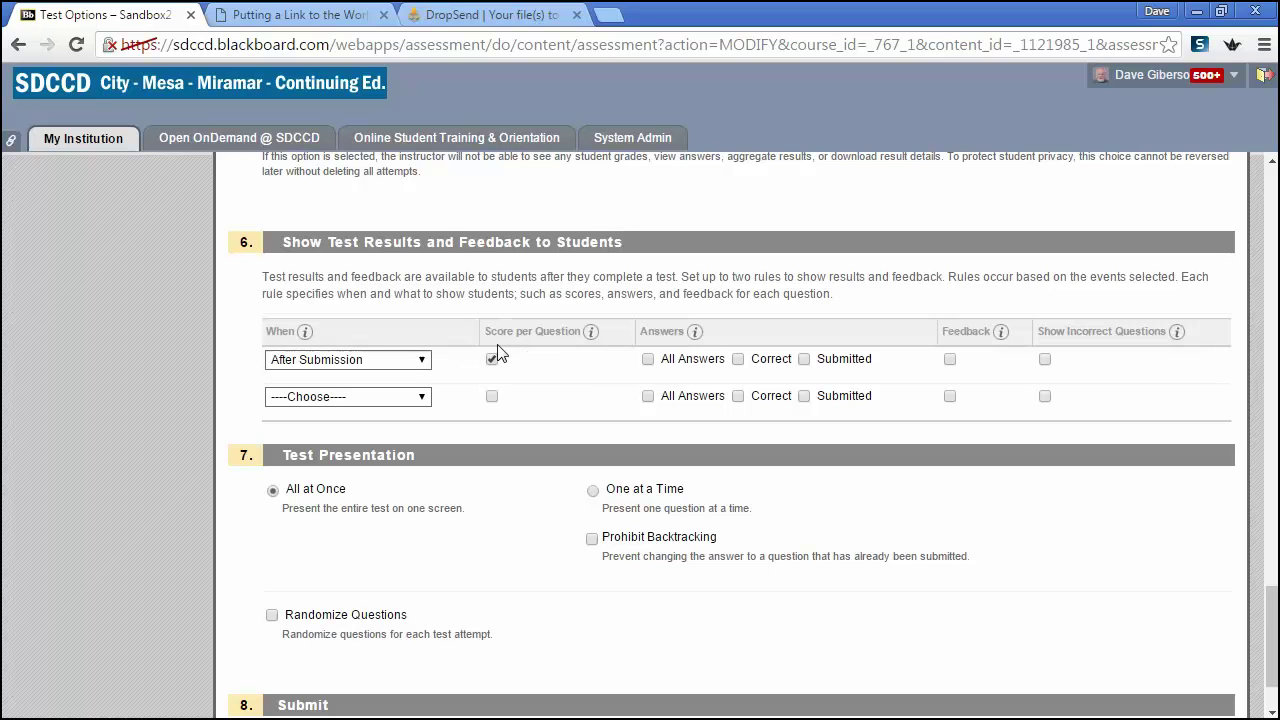
pyautogui.moveTo(543, 332)
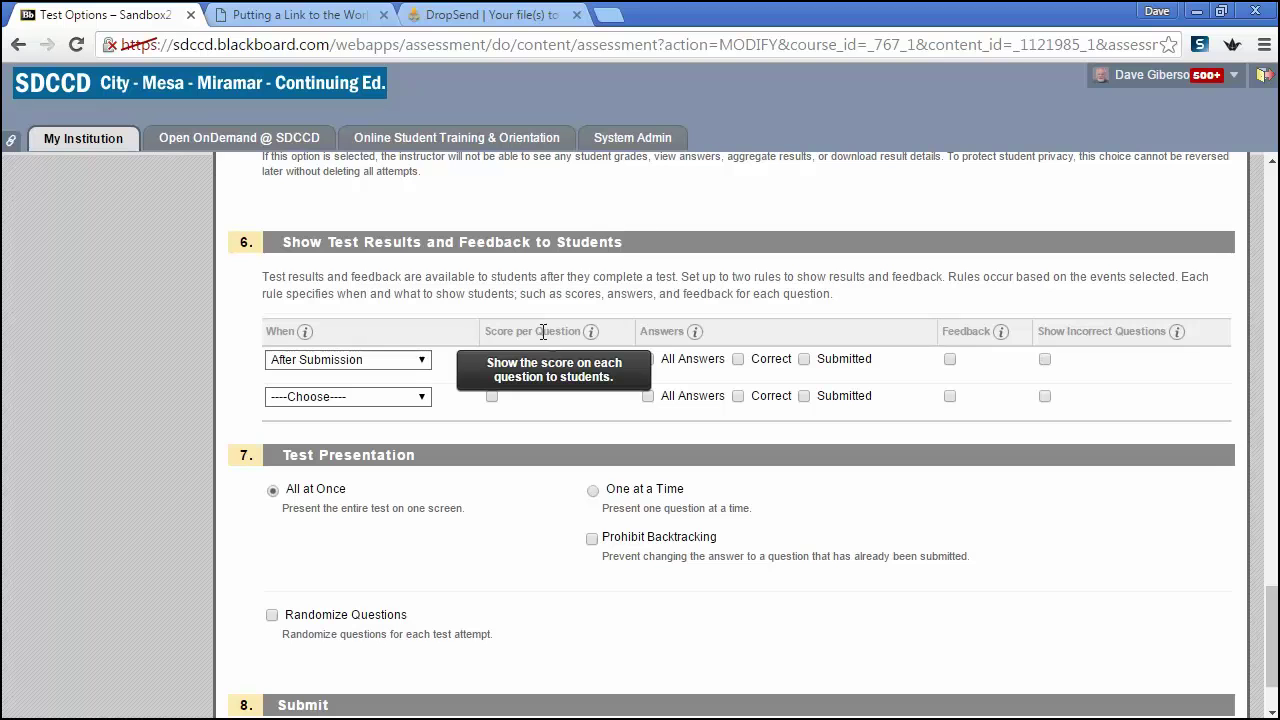
# Step: Leave Score per Question unchecked in the After Submission feedback rule
pyautogui.click(491, 359)
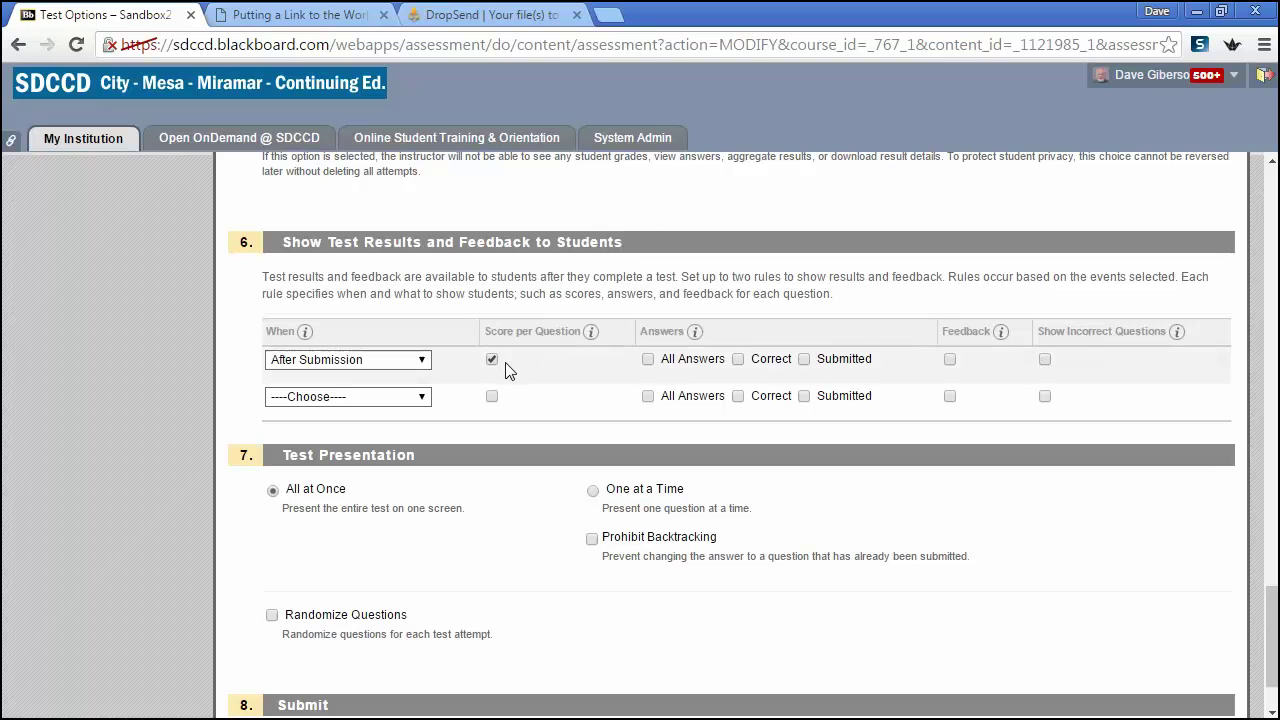
pyautogui.click(491, 359)
pyautogui.click(422, 398)
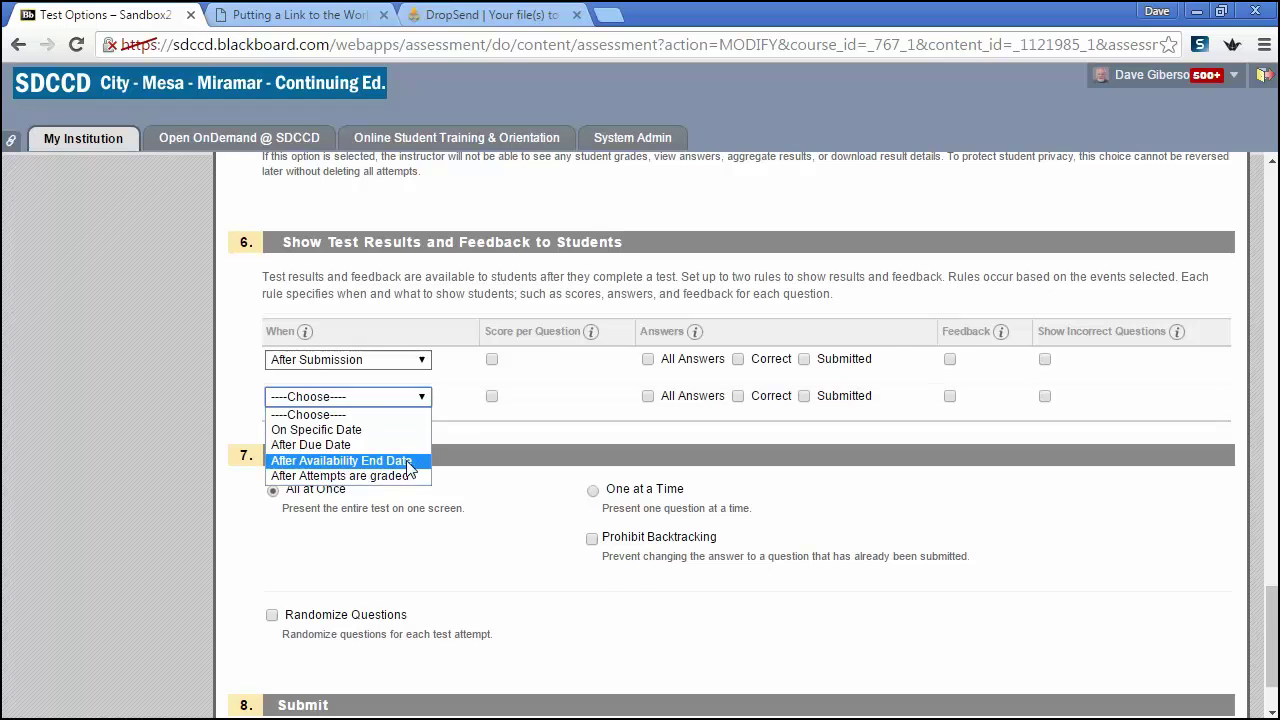
# Step: Set the second feedback rule's When option to After Availability End Date
pyautogui.click(364, 464)
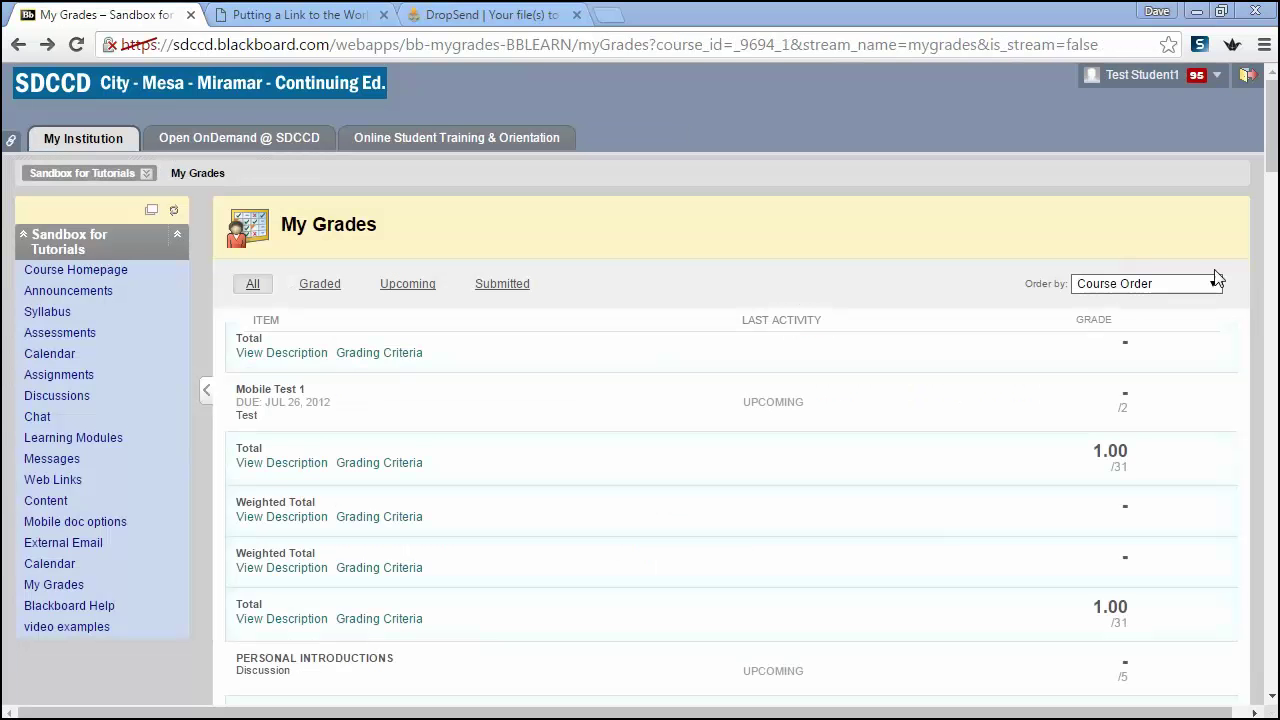
# Step: From My Grades, open the graded Test to Demonstrate Item Analysis attempt showing 1 out of 31 points
pyautogui.moveTo(1265, 178)
pyautogui.mouseDown()
pyautogui.moveTo(1265, 312)
pyautogui.moveTo(1220, 432)
pyautogui.mouseUp()
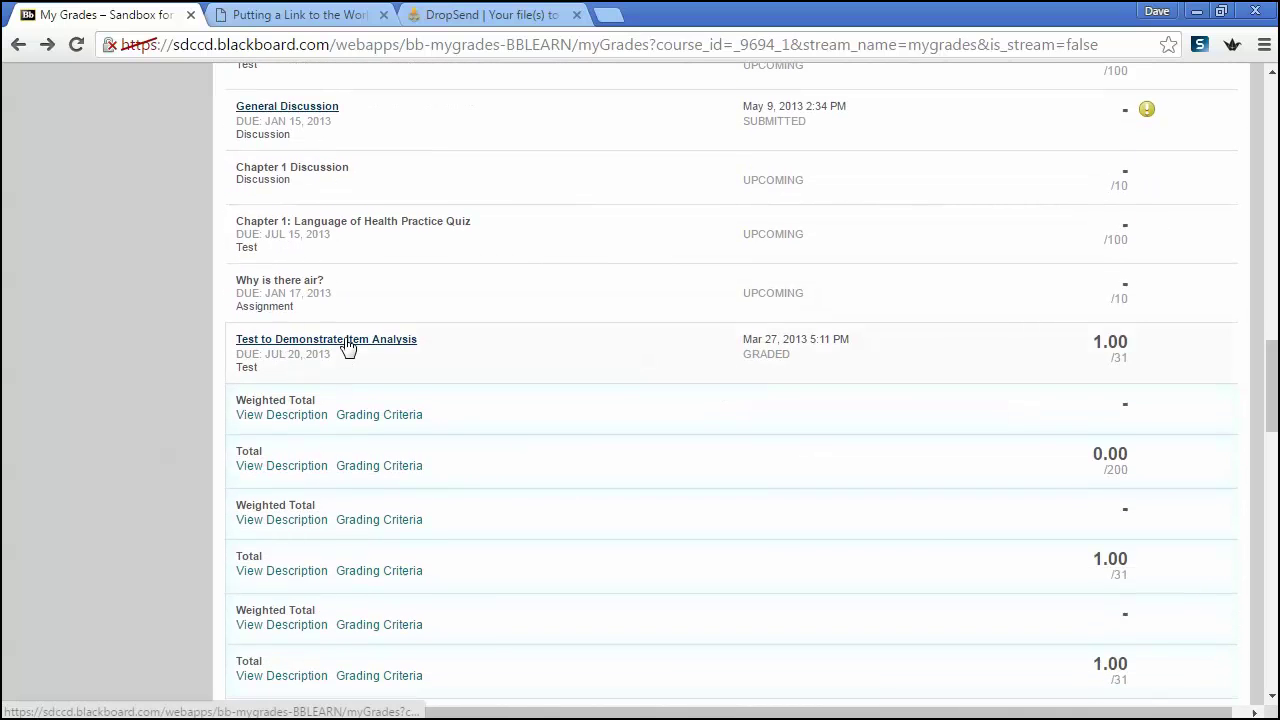
pyautogui.click(347, 341)
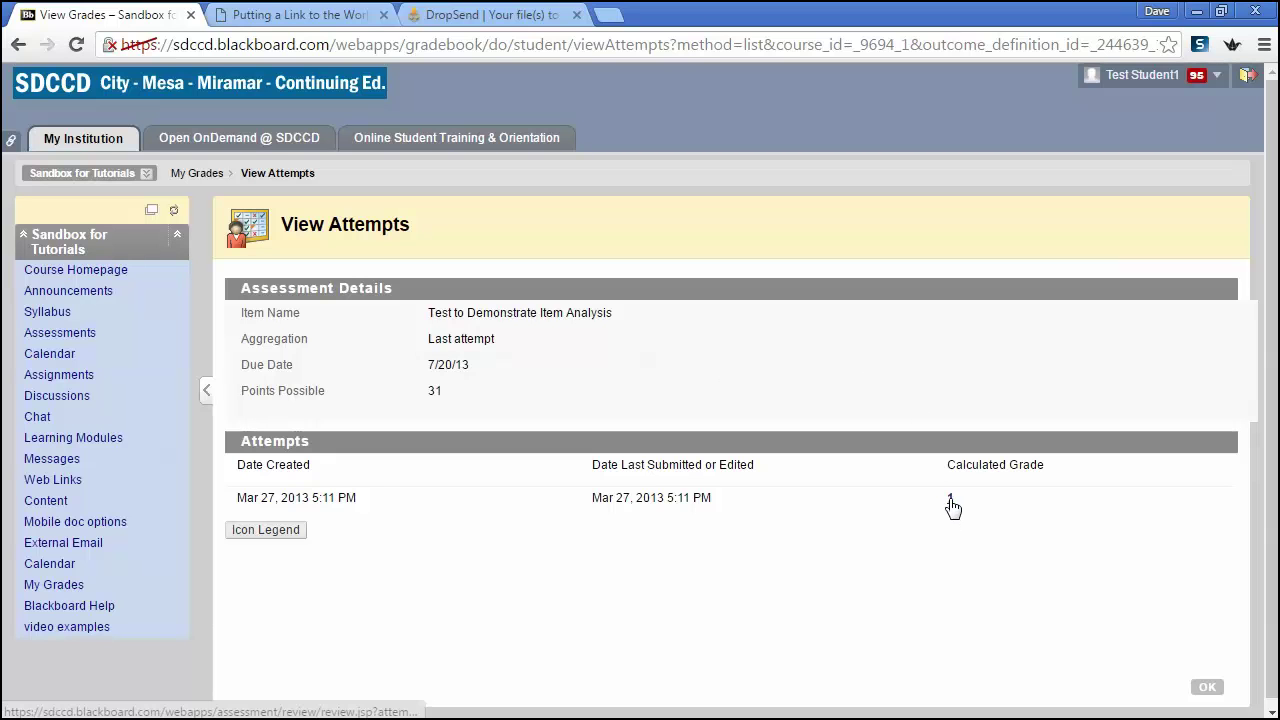
pyautogui.click(950, 499)
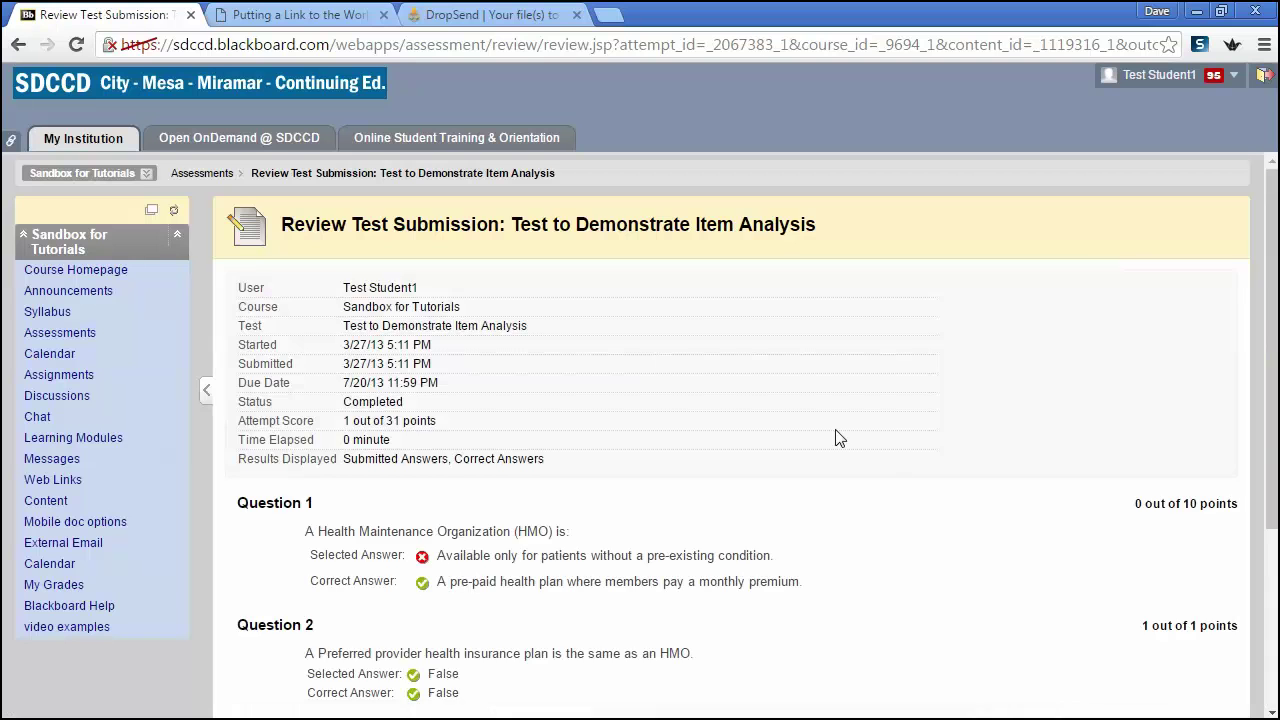
pyautogui.scroll(-2, 837, 435)
pyautogui.scroll(-2, 838, 438)
pyautogui.scroll(1, 838, 438)
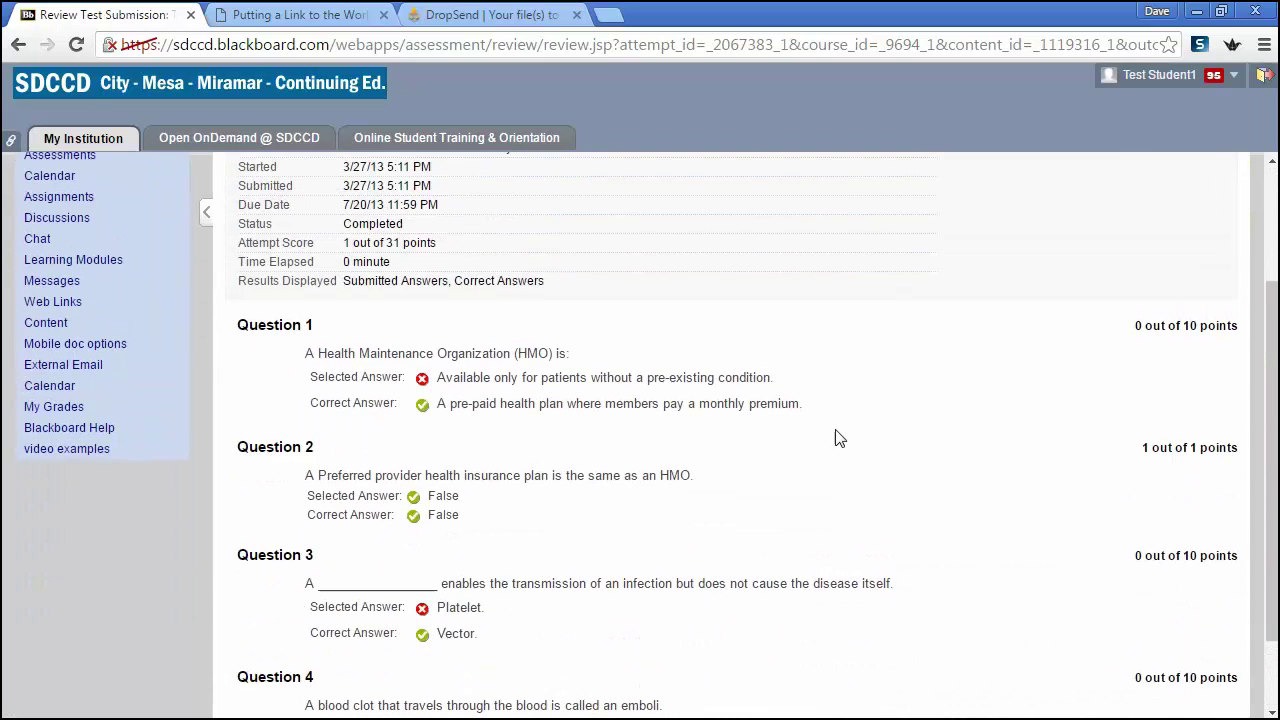